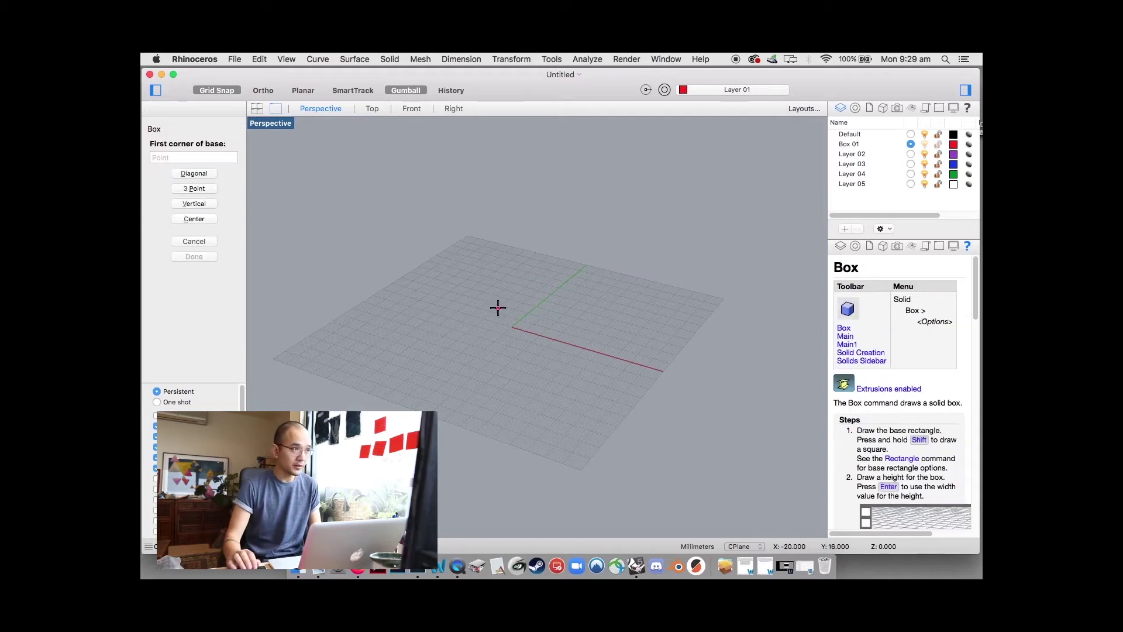
- Draw a solid box near the origin from two base corners and a height
left_click(501, 306)
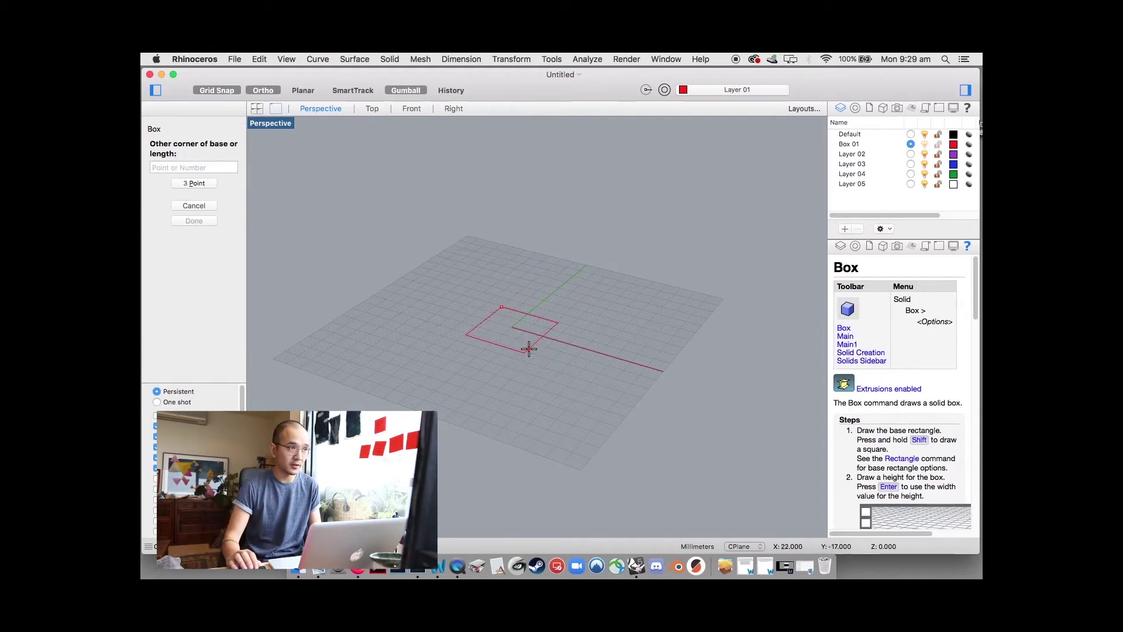
left_click(528, 349)
left_click(513, 308)
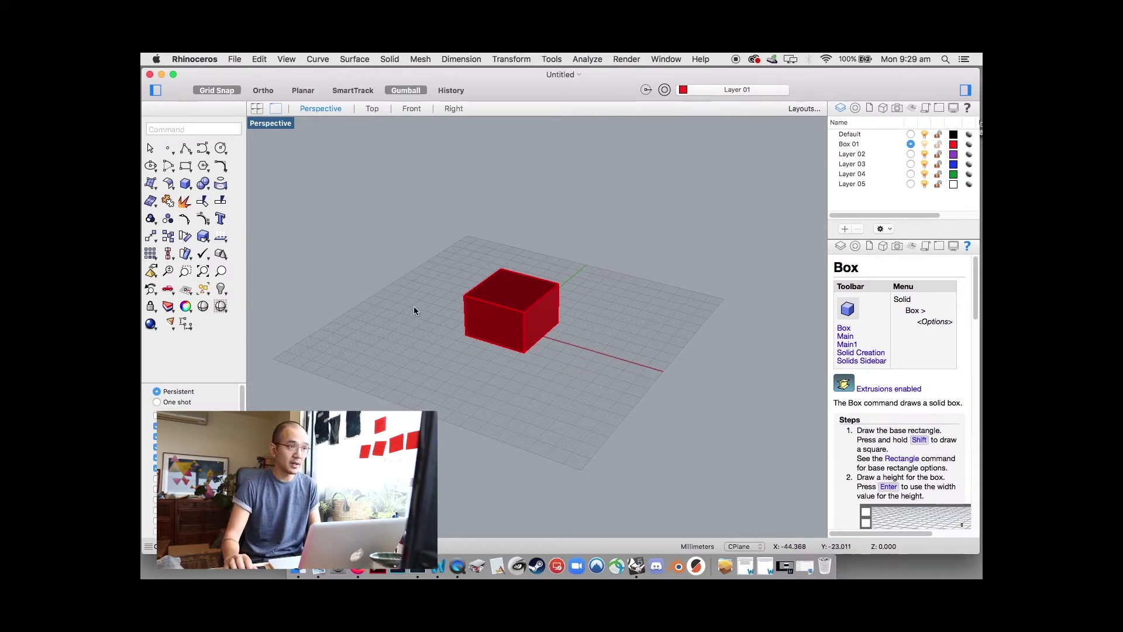
left_click(233, 61)
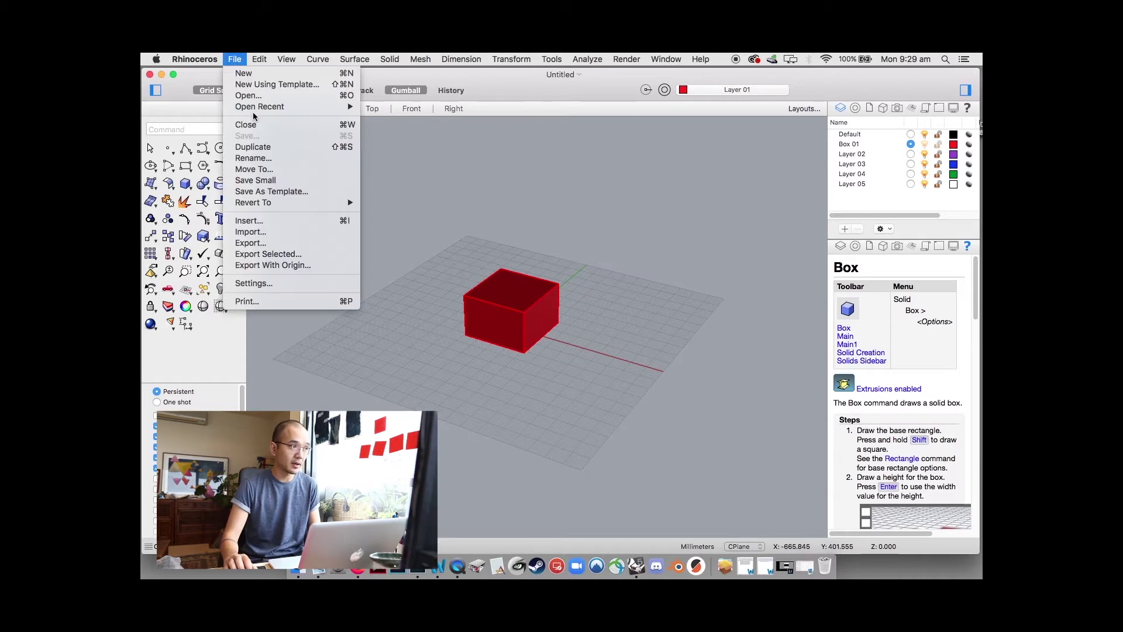
- Open the document settings and move the settings window up to review the grid
left_click(281, 283)
left_click_drag(425, 286, 396, 209)
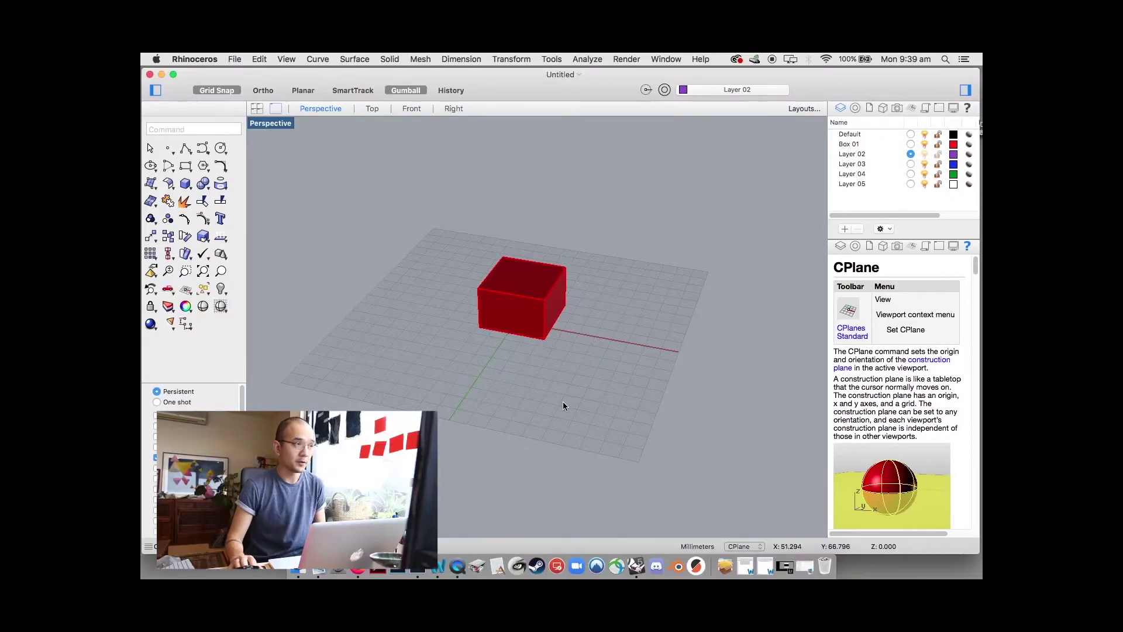
- Align the construction plane to the top face of the red box
left_click(286, 59)
mouse_move(304, 153)
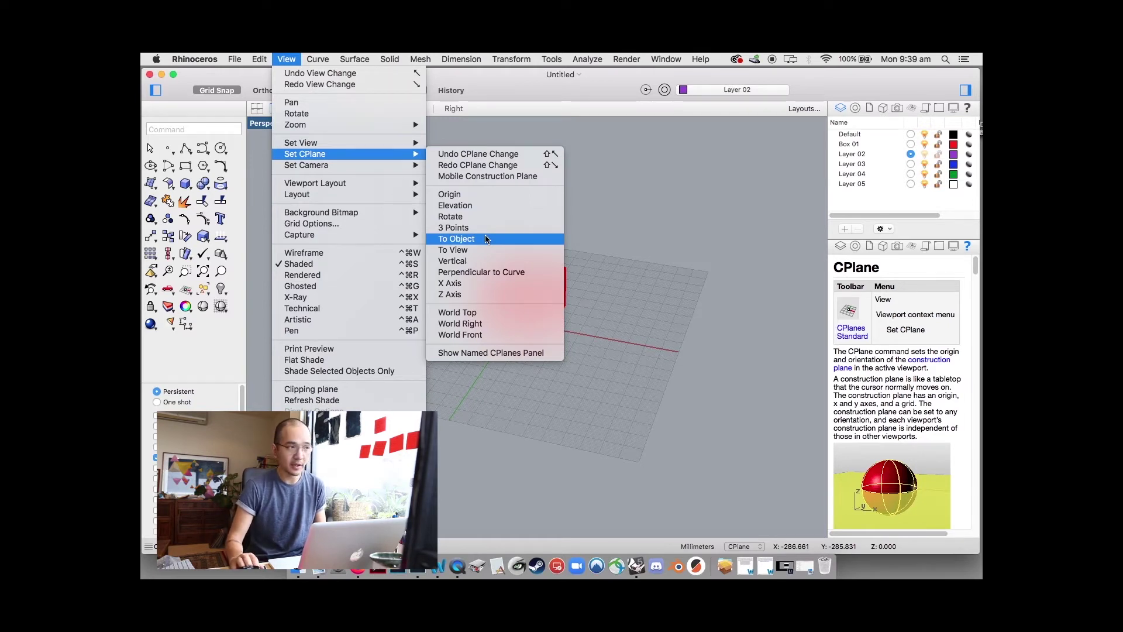
left_click(487, 239)
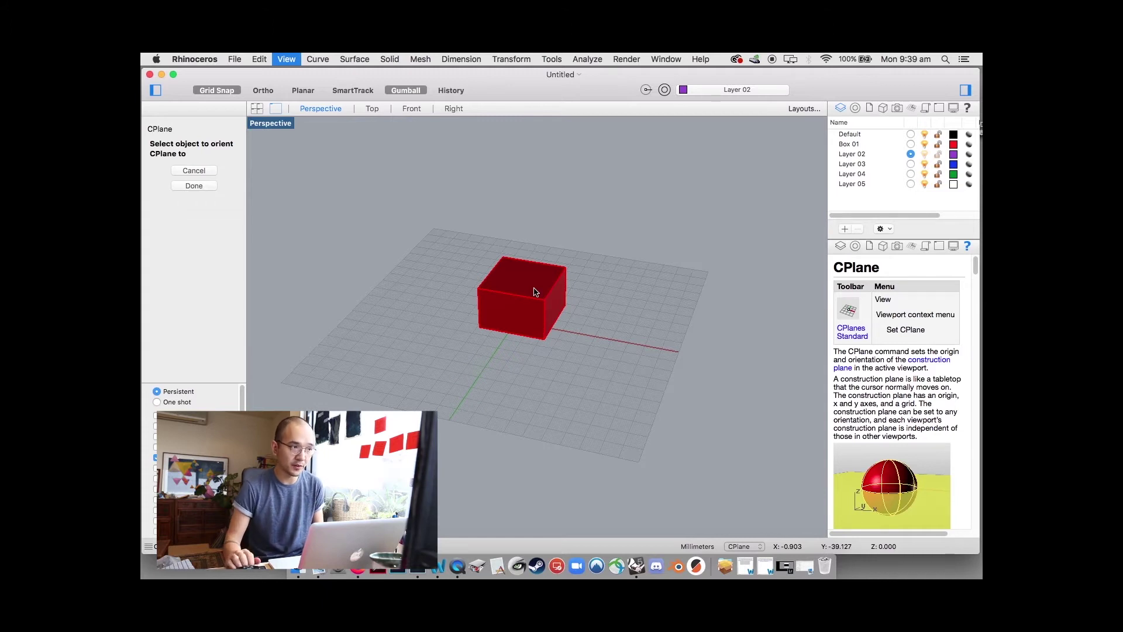
left_click(532, 290)
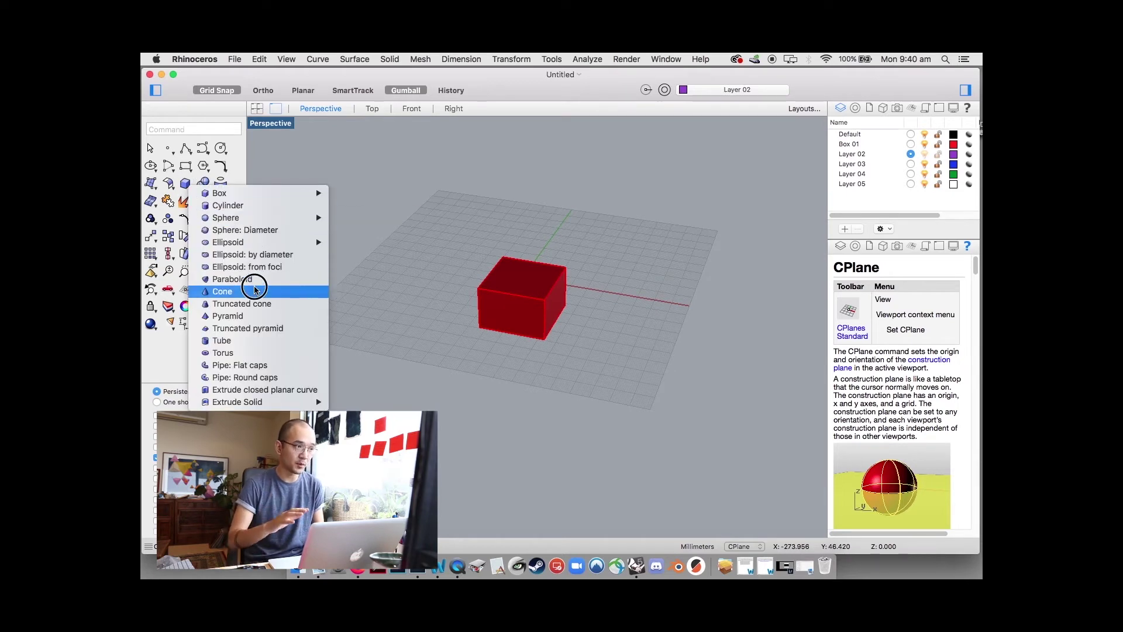
left_click_drag(188, 190, 277, 293)
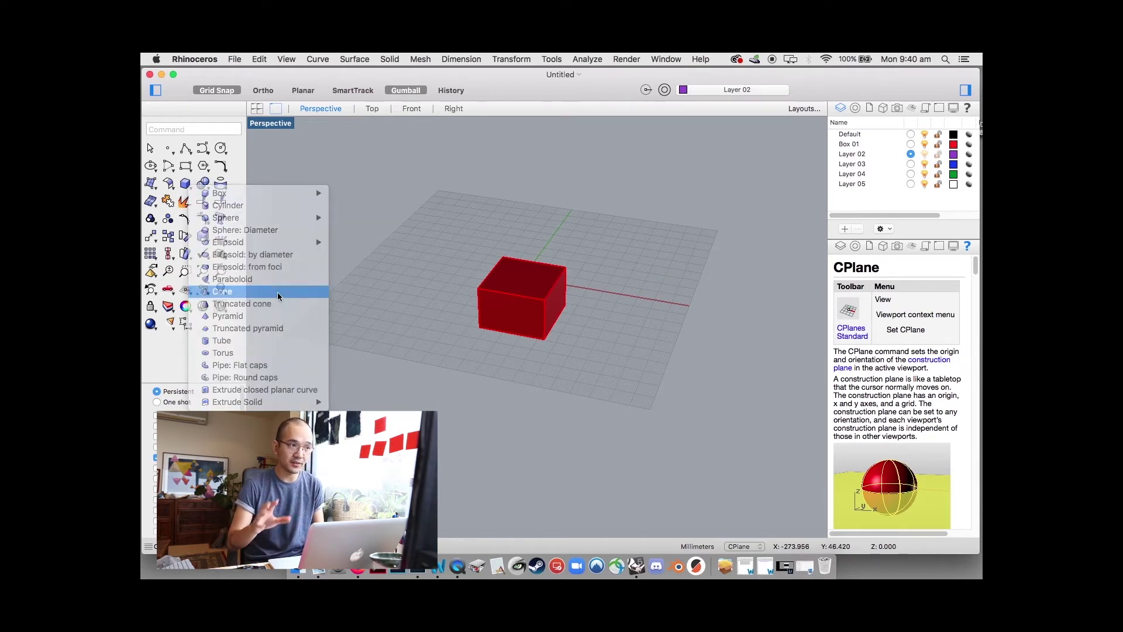
- Draw a cone centred on the box's top face with its base radius and apex
left_click(517, 277)
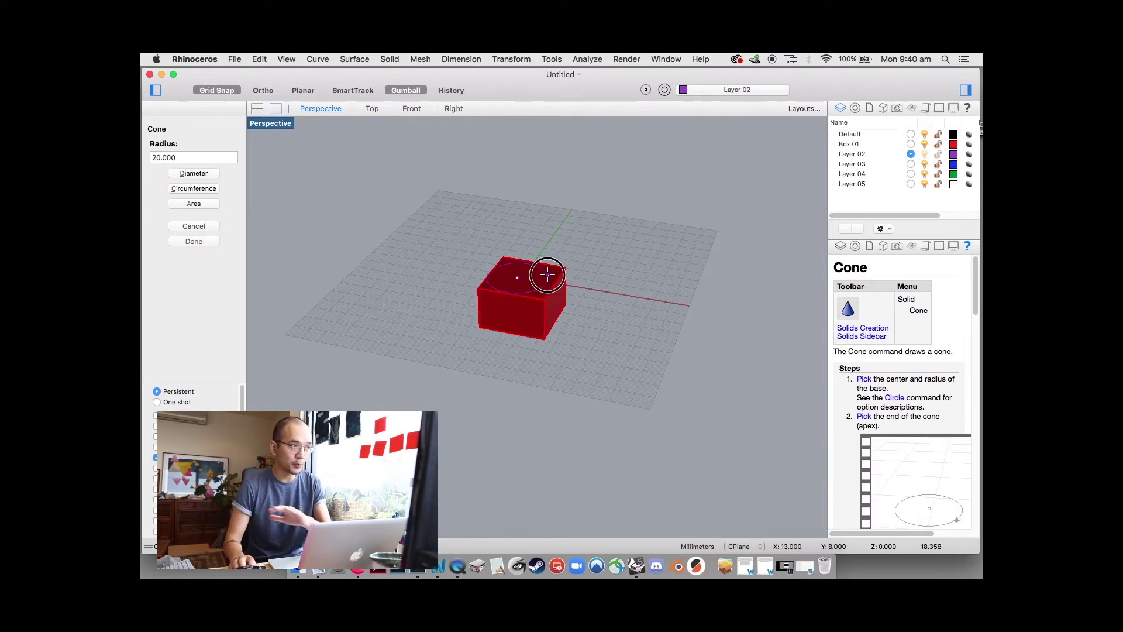
left_click(547, 274)
left_click(539, 238)
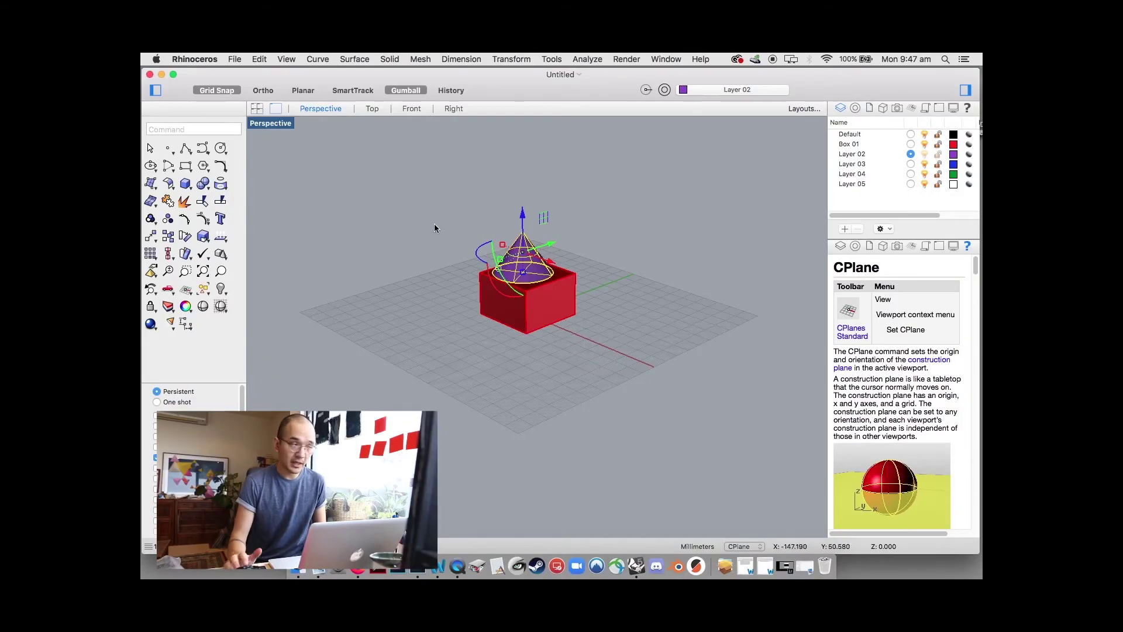
- Show the Named CPlanes panel and move it up out of the way
left_click(292, 62)
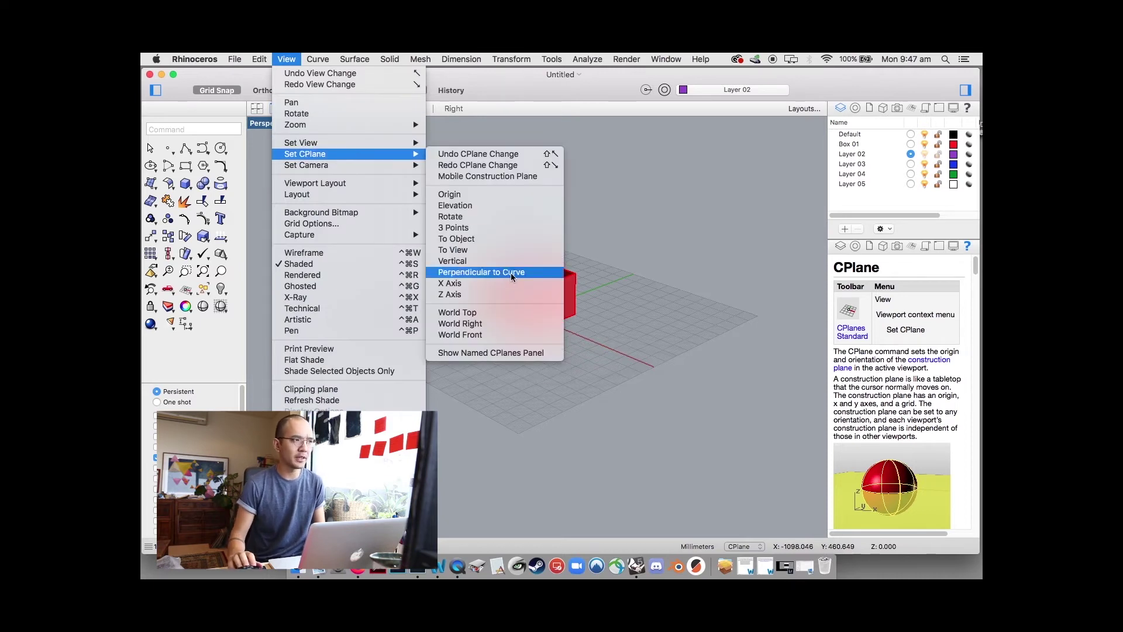
left_click(504, 353)
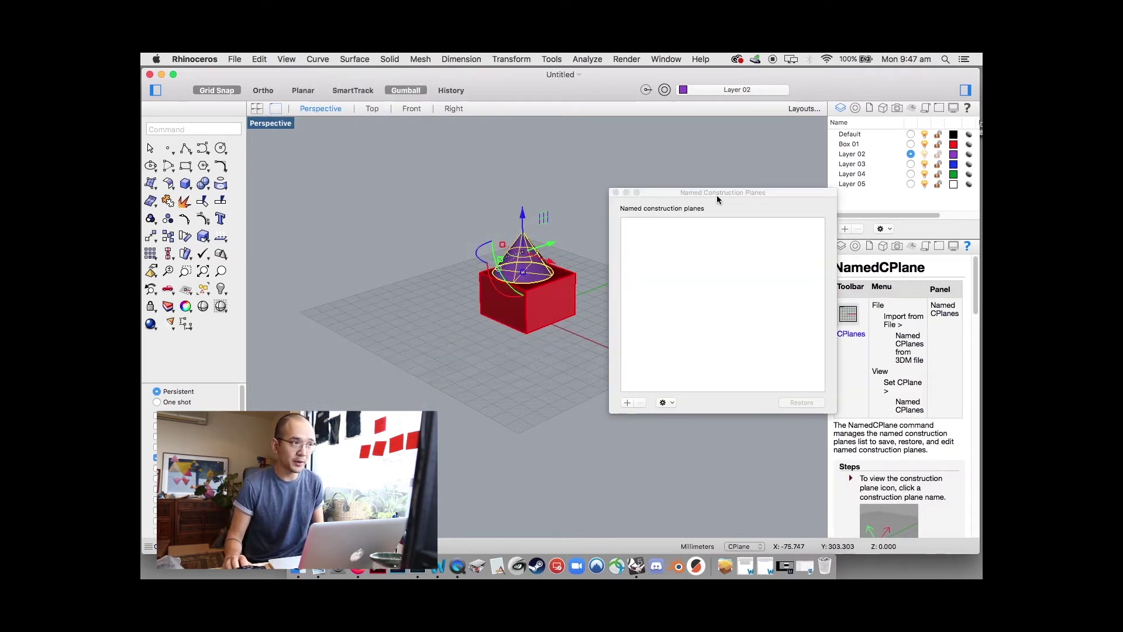
left_click_drag(717, 196, 729, 142)
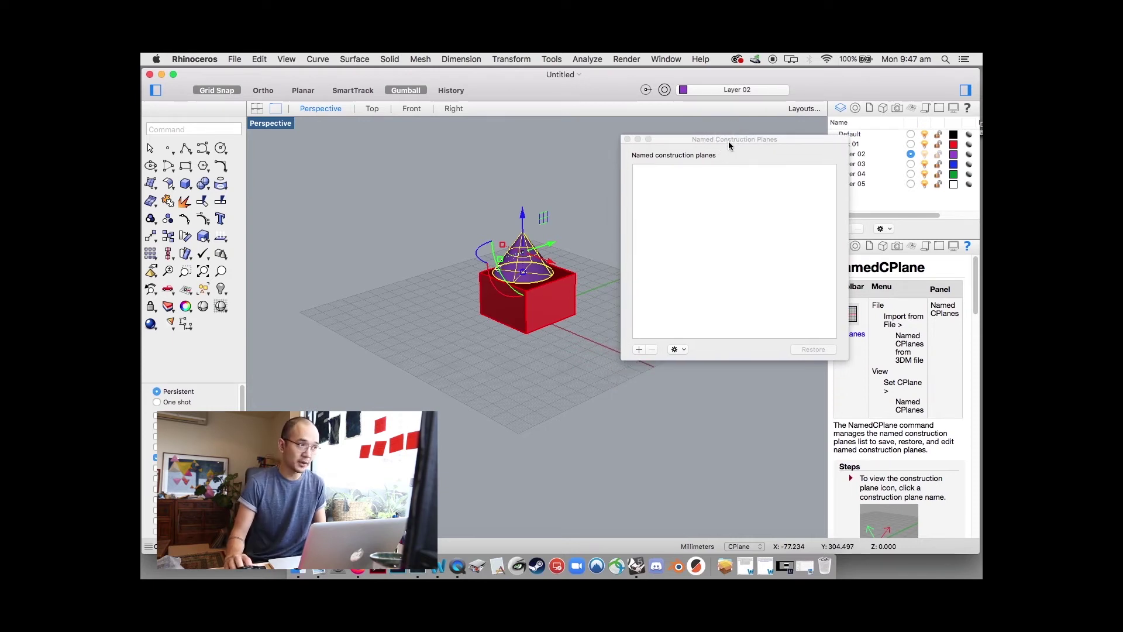
- Align the construction plane to the cone and save it as 'Cone'
left_click(187, 296)
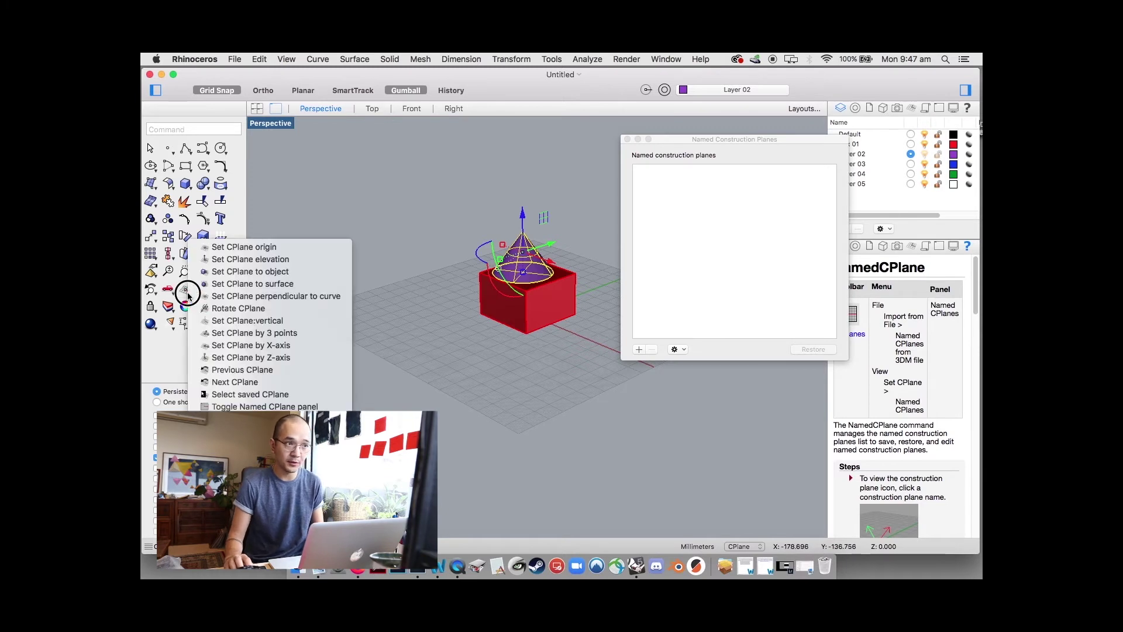
left_click(211, 273)
left_click(534, 271)
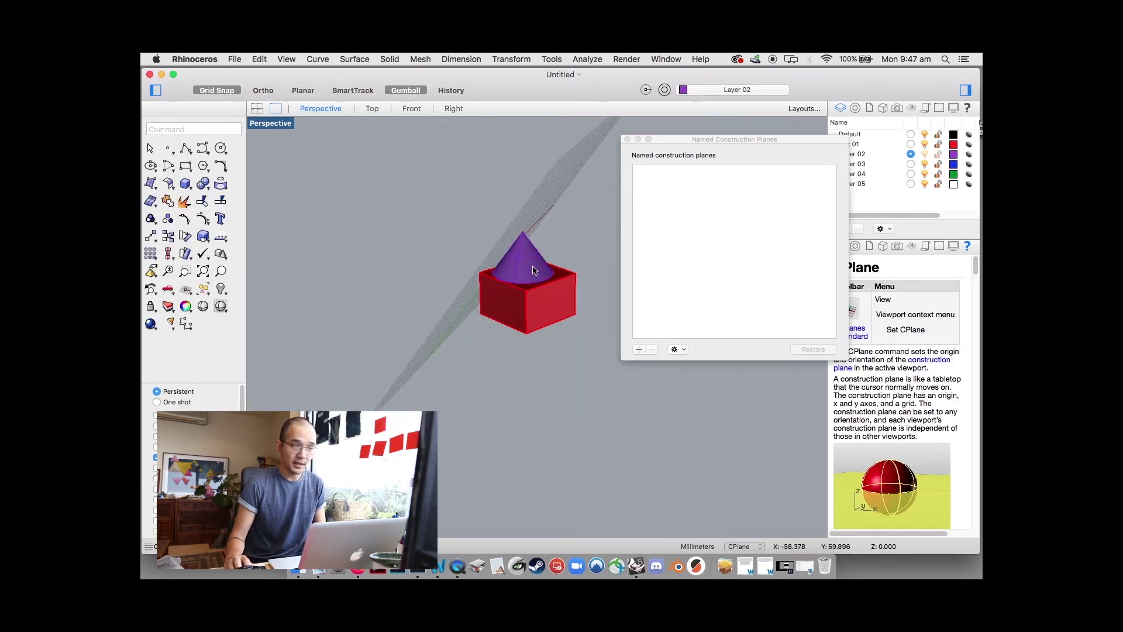
left_click(638, 349)
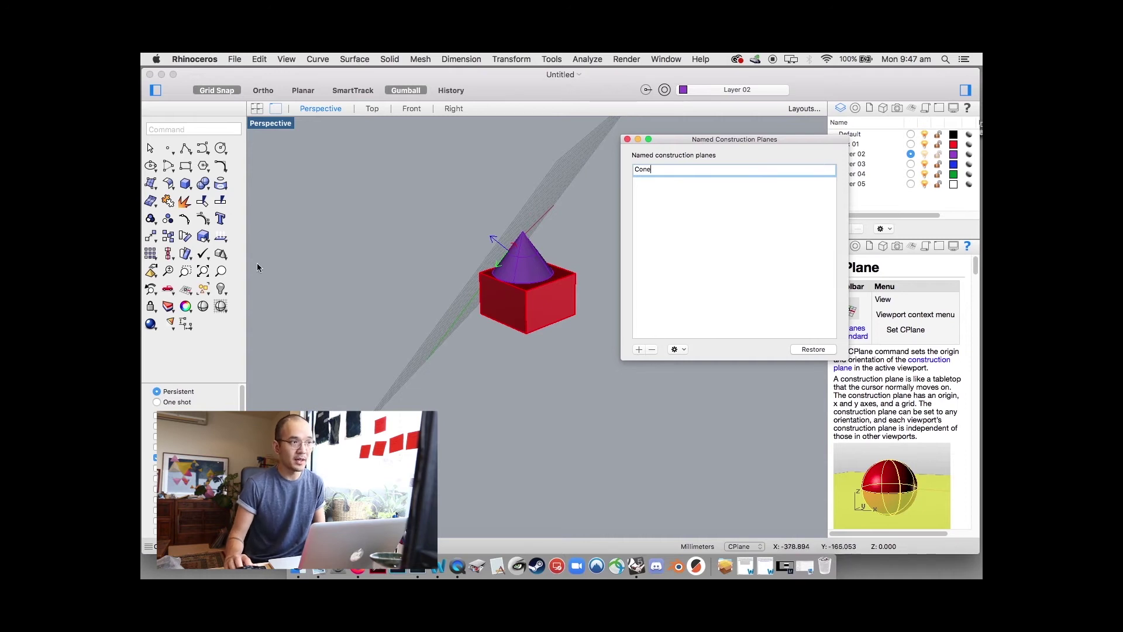
- Align the construction plane to the red box and save it as 'CPlane 1'
left_click_drag(203, 236, 220, 271)
left_click(244, 273)
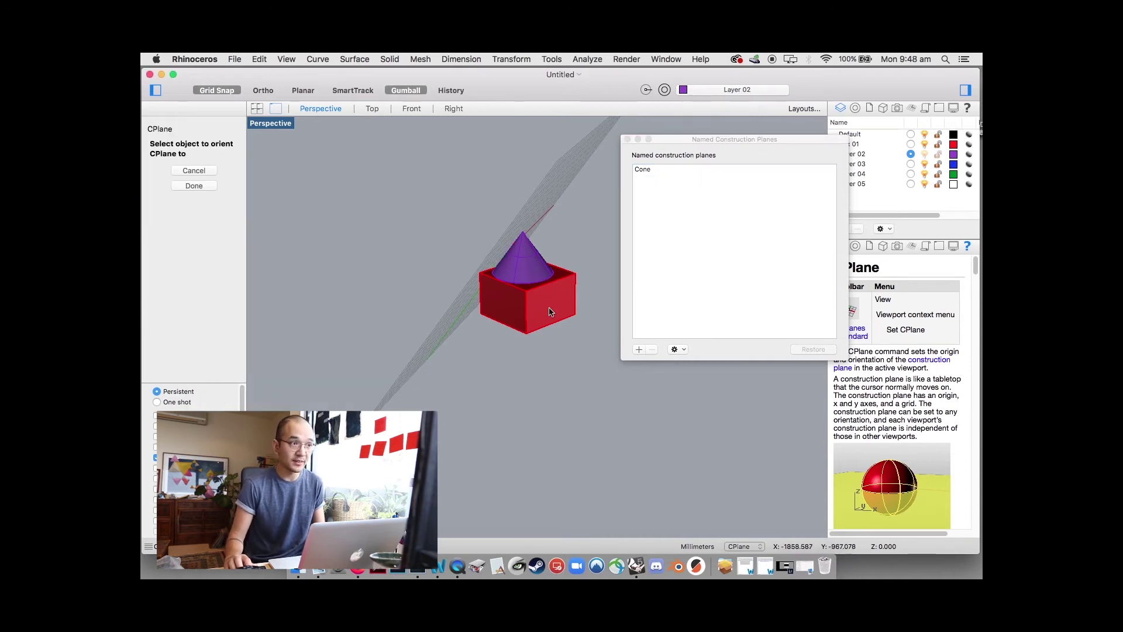
left_click(485, 327)
left_click(639, 349)
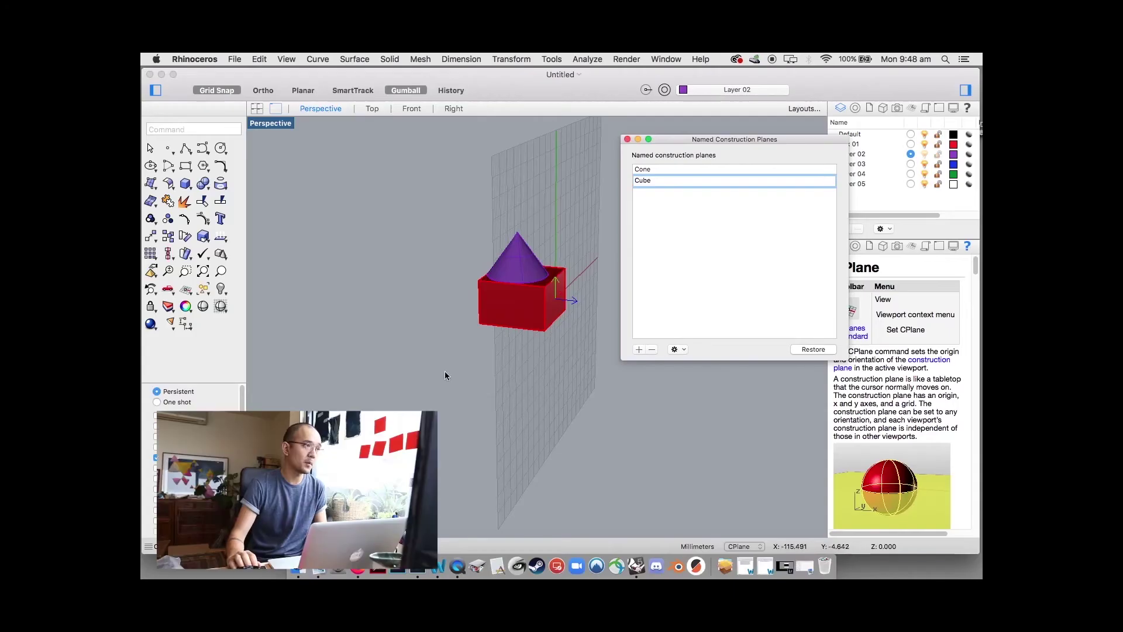
- Restore the saved 'Cube' plane, then the 'cube base' plane under the box
double_click(660, 181)
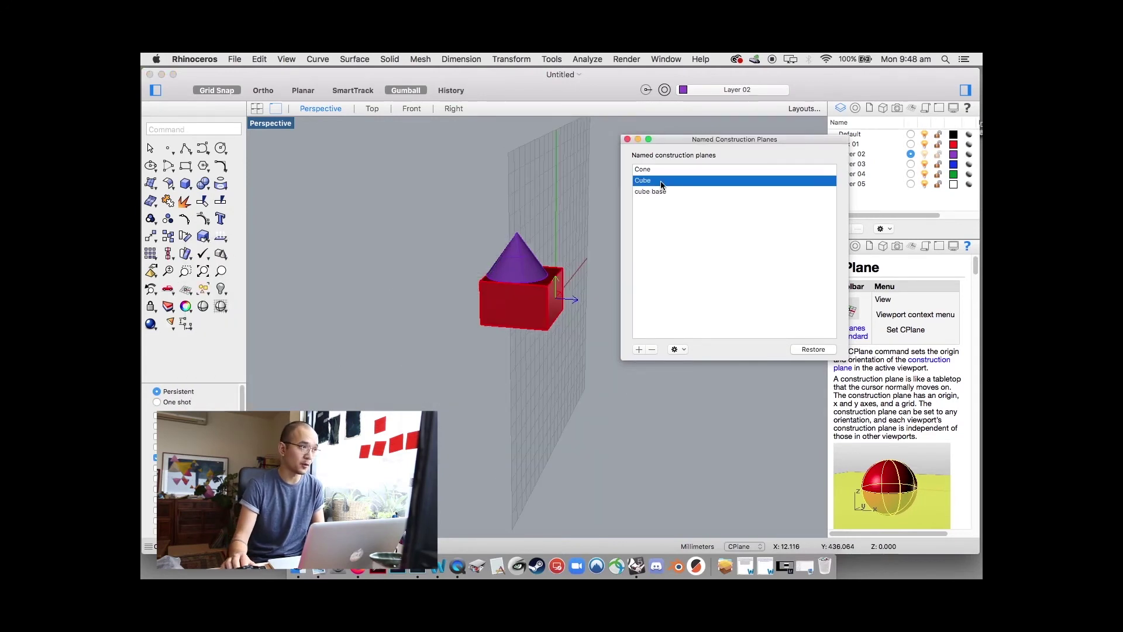
double_click(663, 192)
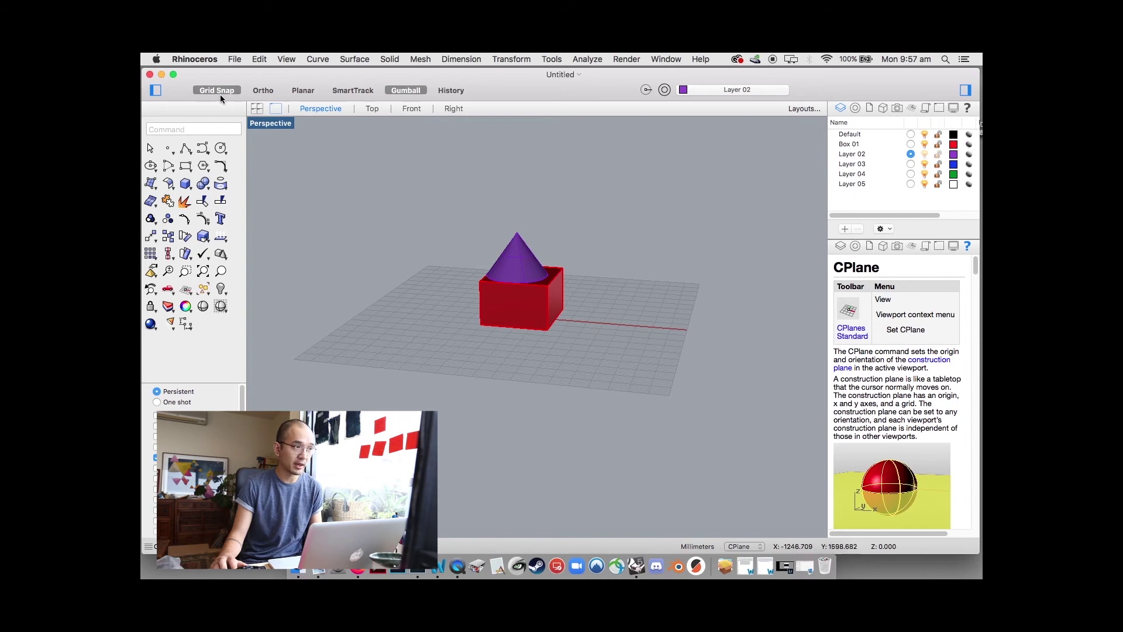
- Open Rhinoceros Preferences on the Modeling Aids snap settings
left_click(201, 60)
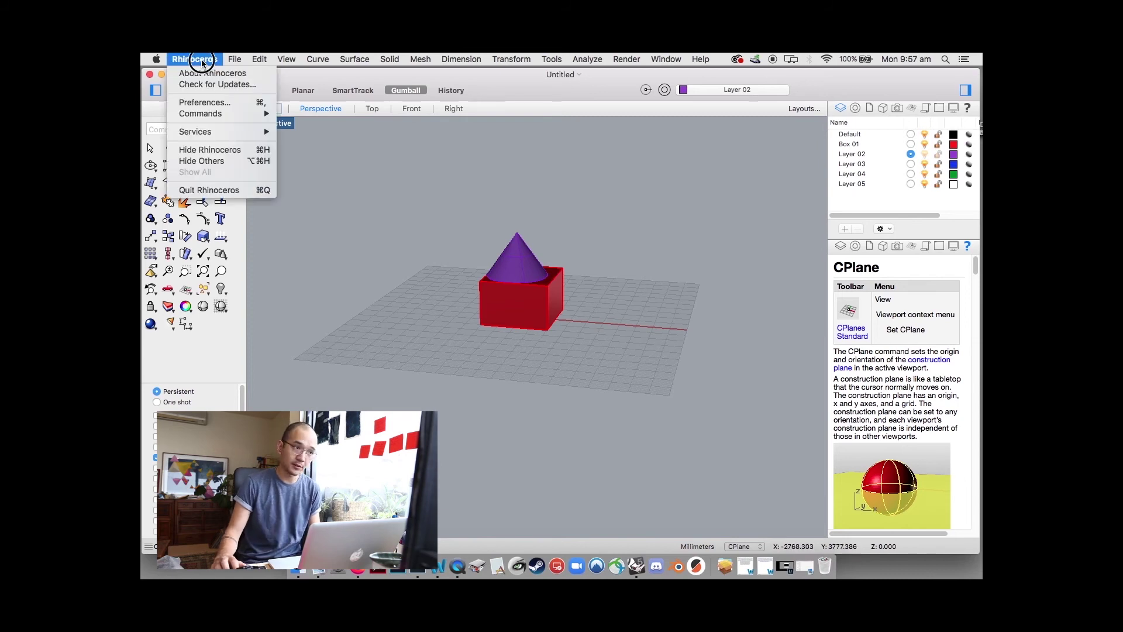
left_click(206, 103)
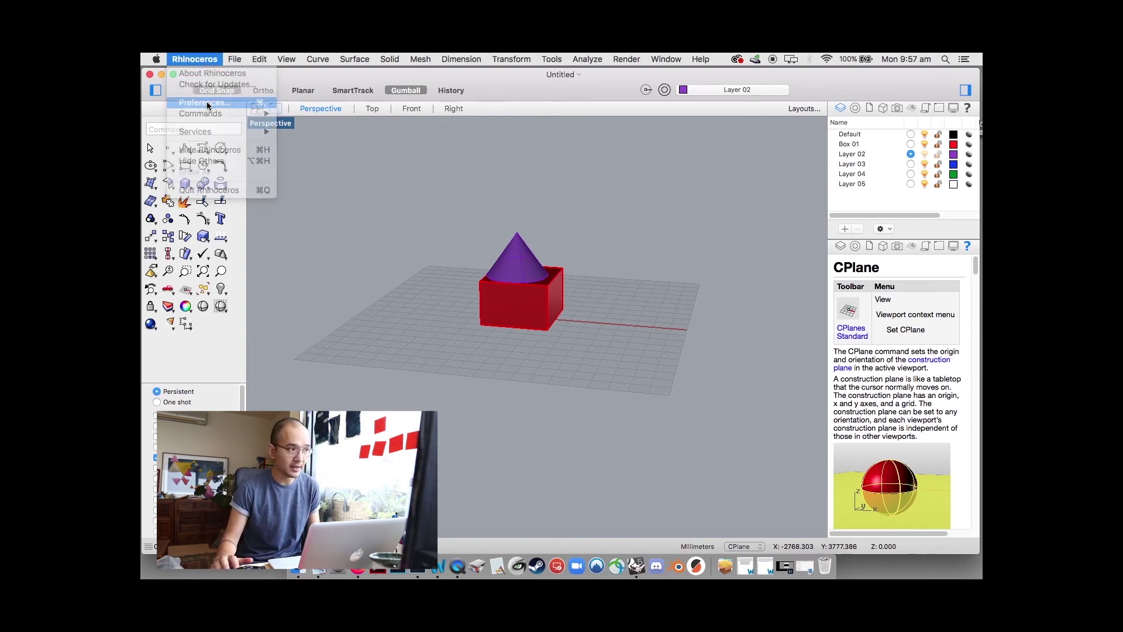
left_click(515, 322)
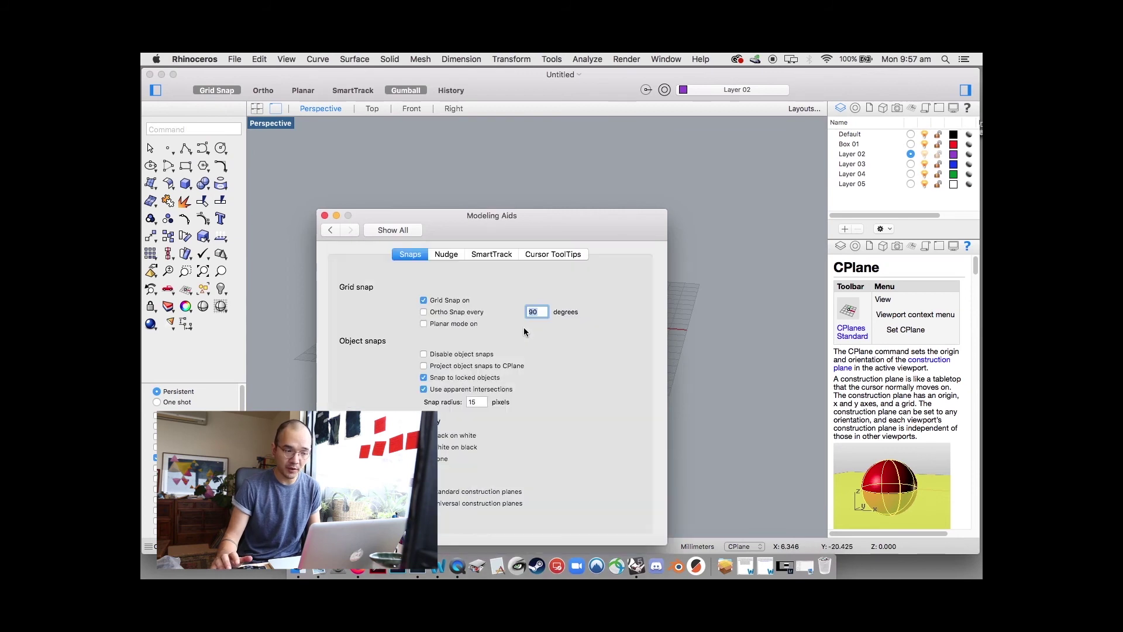